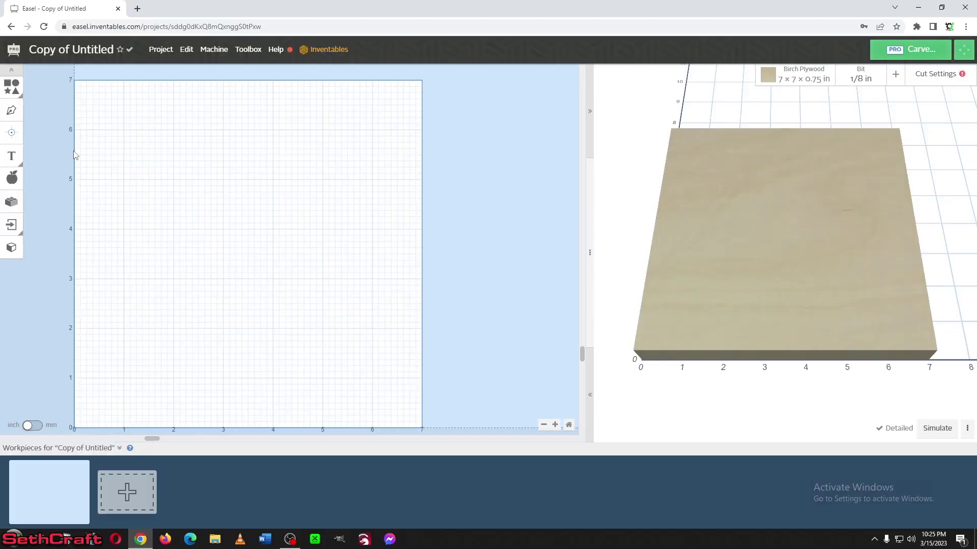
# - Add a square and stretch it into a 1.643 × 3.243 in tall rectangle
pyautogui.click(12, 87)
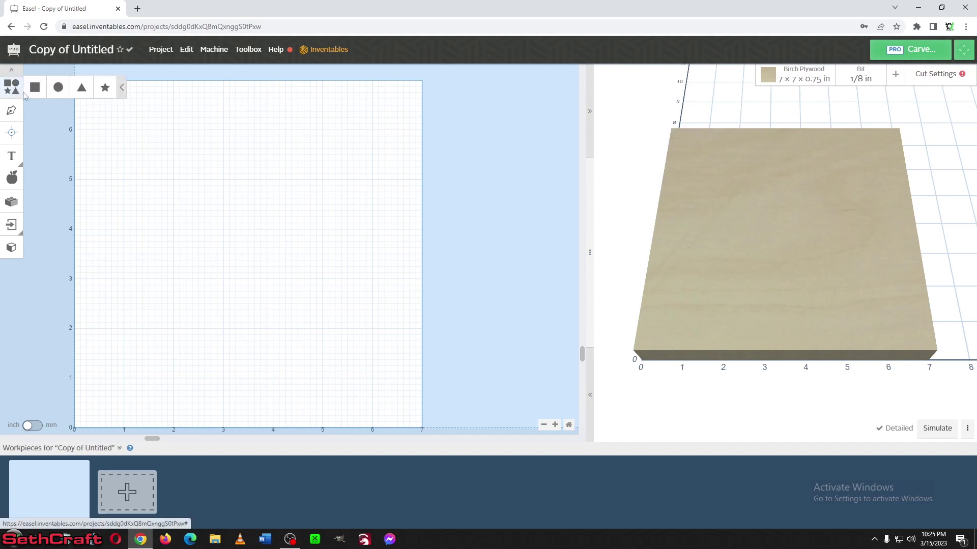
pyautogui.click(31, 85)
pyautogui.moveTo(173, 276); pyautogui.dragTo(173, 214)
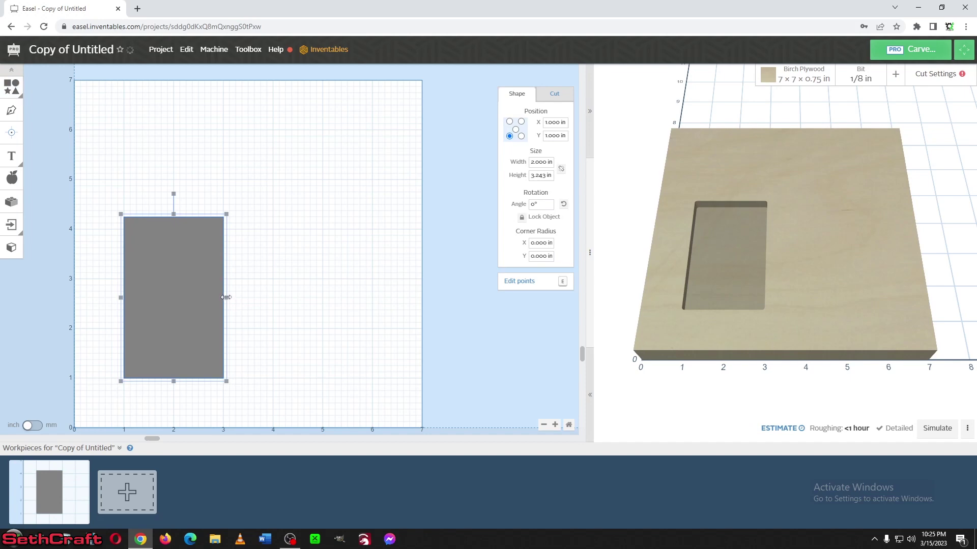
pyautogui.moveTo(226, 297); pyautogui.dragTo(208, 297)
# - Add a second square, lock its proportions at 1 in wide, and move it onto the rectangle
pyautogui.click(8, 88)
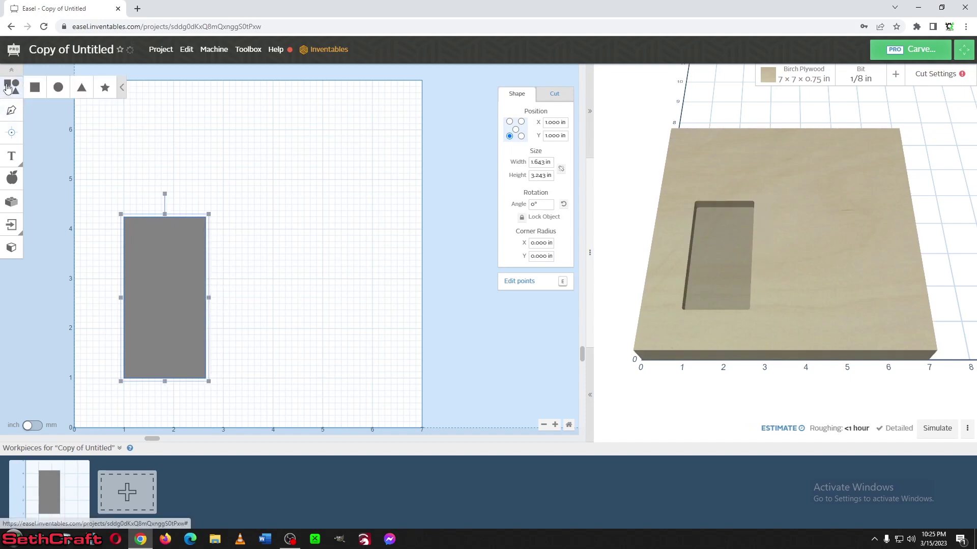
pyautogui.click(35, 87)
pyautogui.moveTo(197, 290); pyautogui.dragTo(309, 228)
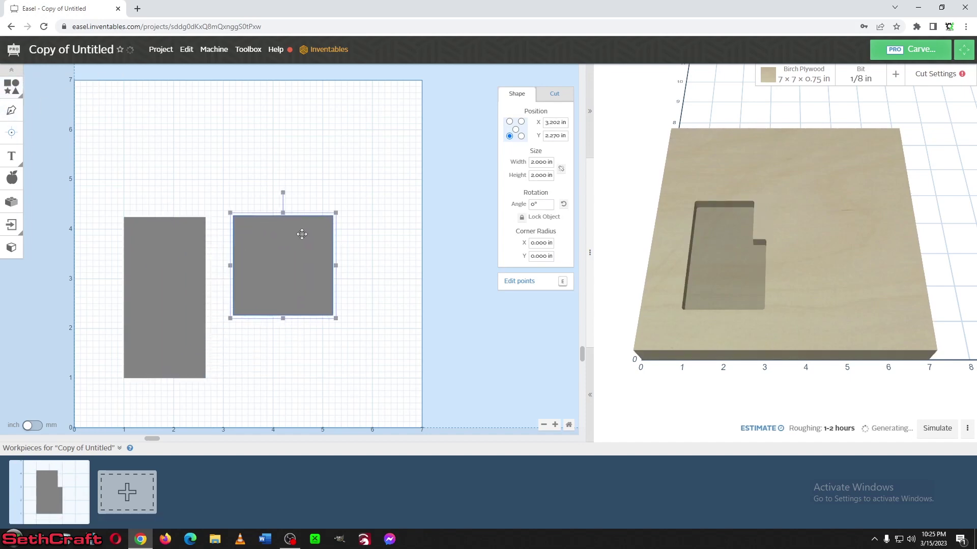
pyautogui.click(561, 170)
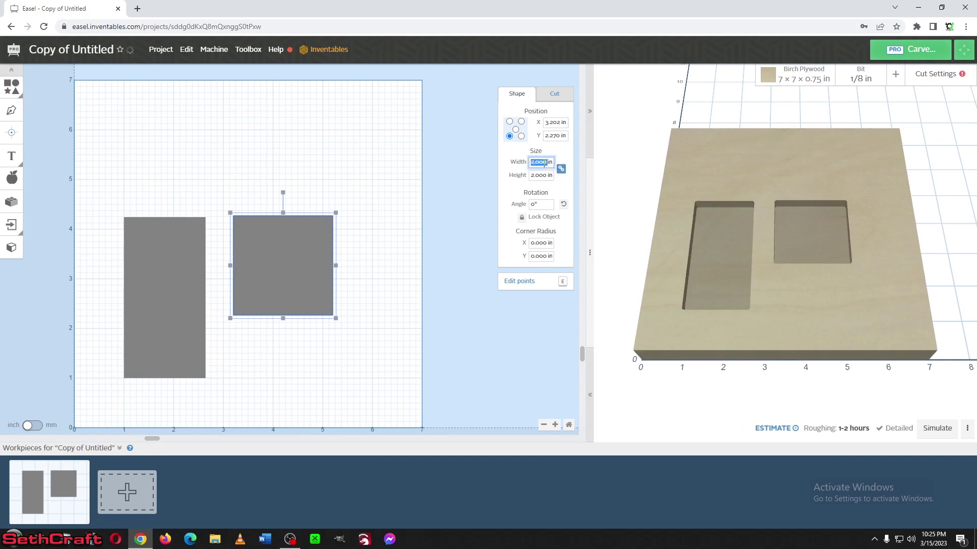
pyautogui.press('Tab')
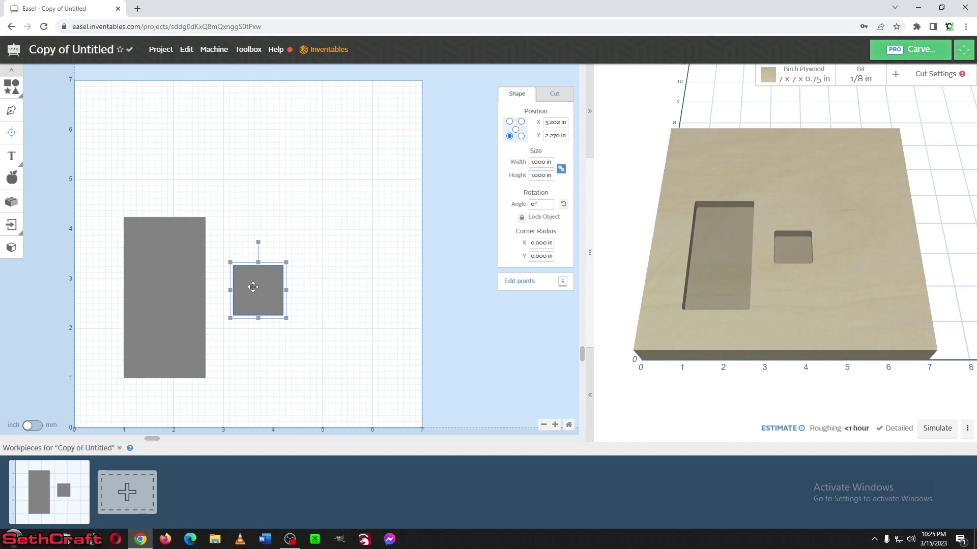
pyautogui.moveTo(252, 287); pyautogui.dragTo(176, 295)
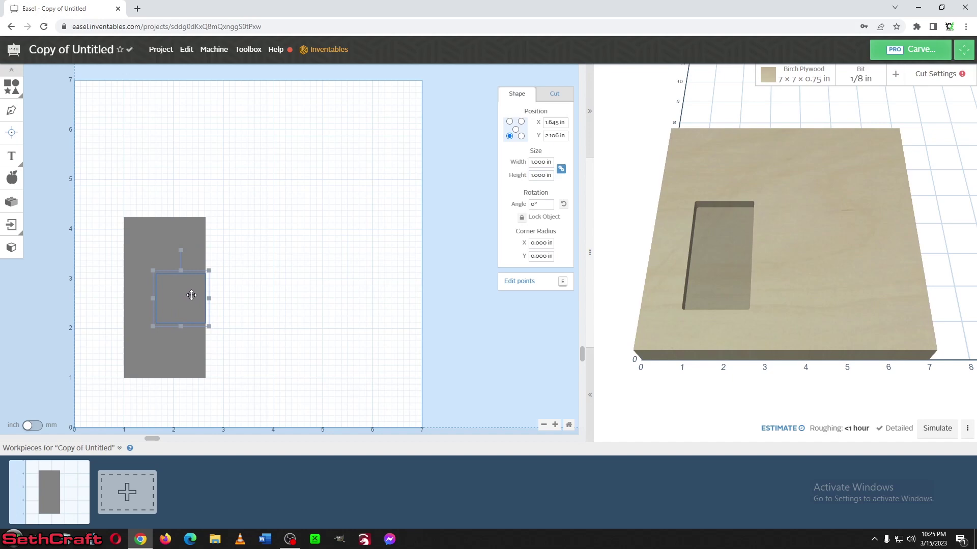
# - Align the square flush with the rectangle's right edge and centre them vertically
pyautogui.keyDown('shift'); pyautogui.click(143, 243); pyautogui.keyUp('shift')
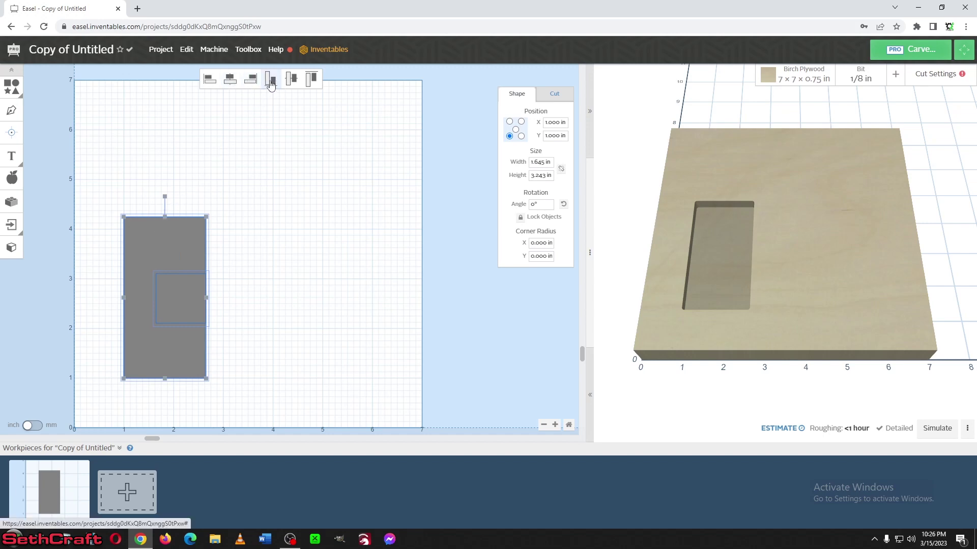
pyautogui.click(253, 81)
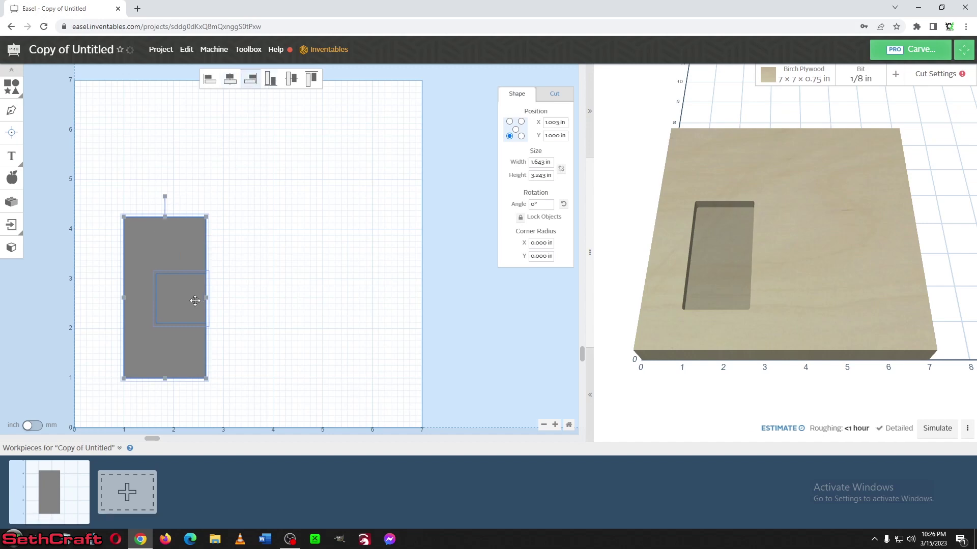
pyautogui.click(289, 81)
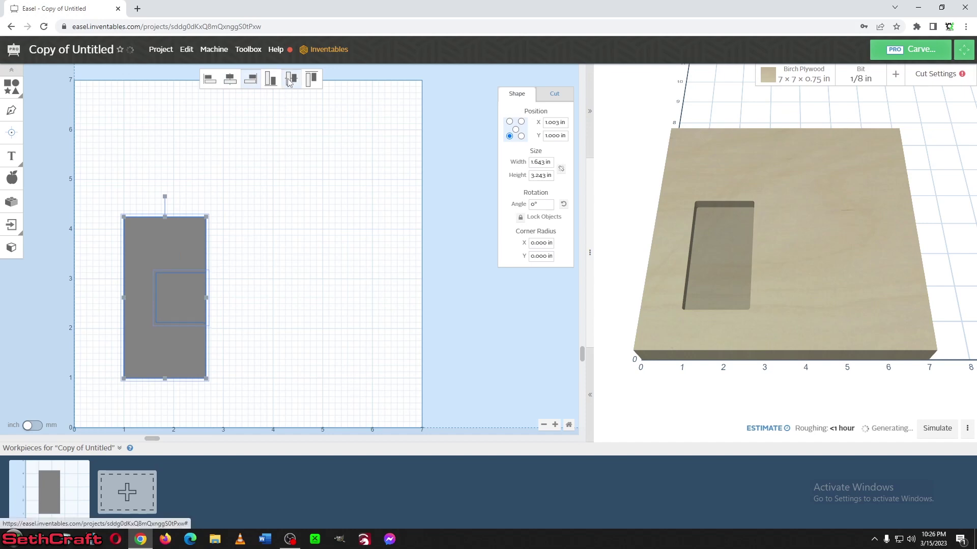
pyautogui.click(301, 202)
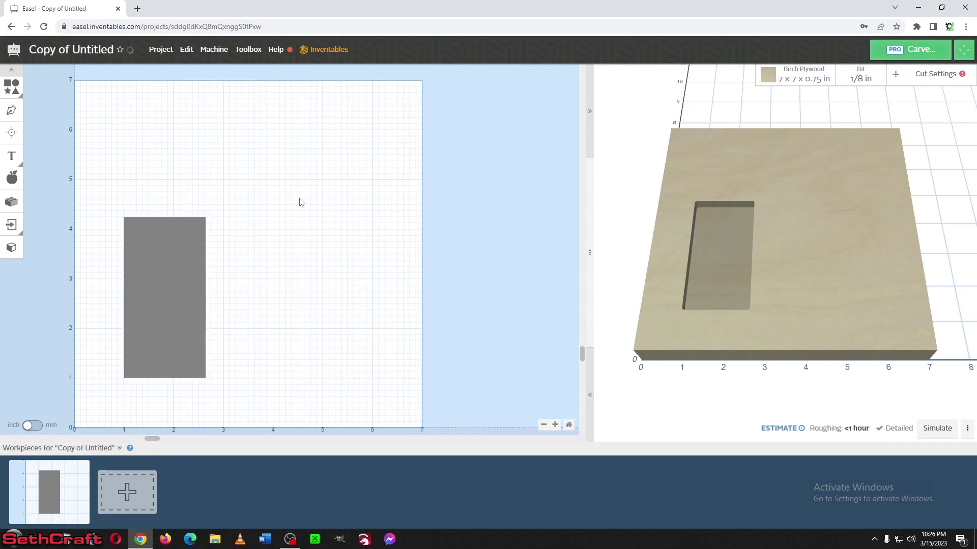
pyautogui.click(187, 287)
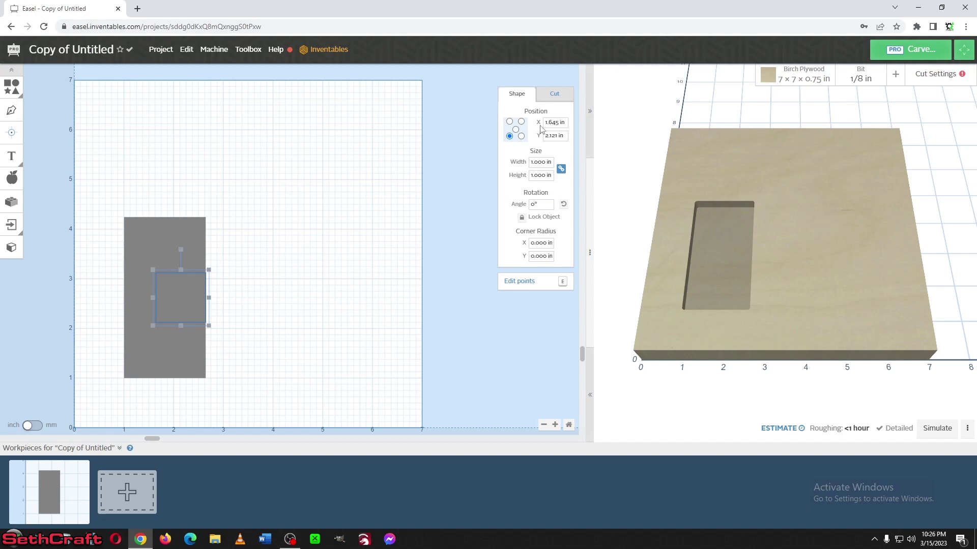
# - Give the square a 0 in cut depth with an outline cut path
pyautogui.click(554, 94)
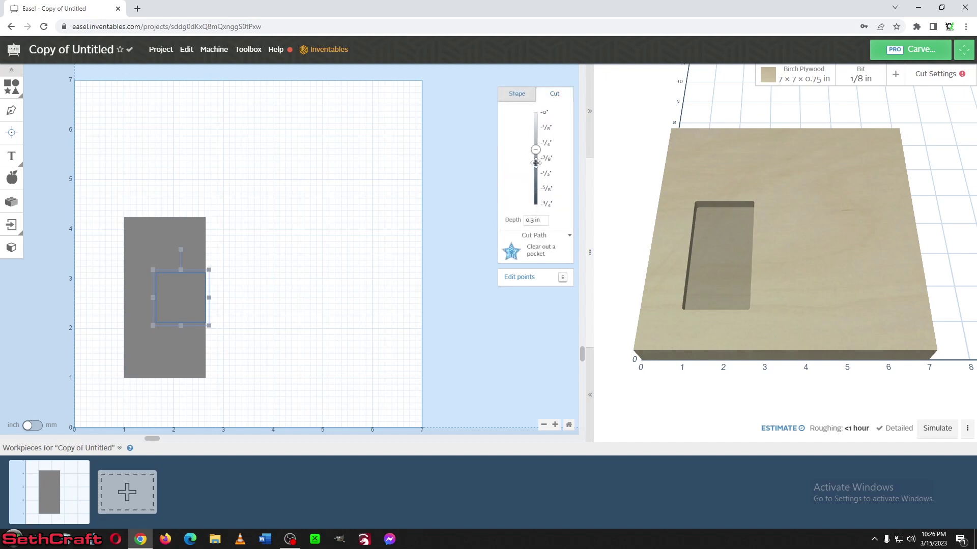
pyautogui.moveTo(536, 150); pyautogui.dragTo(539, 119)
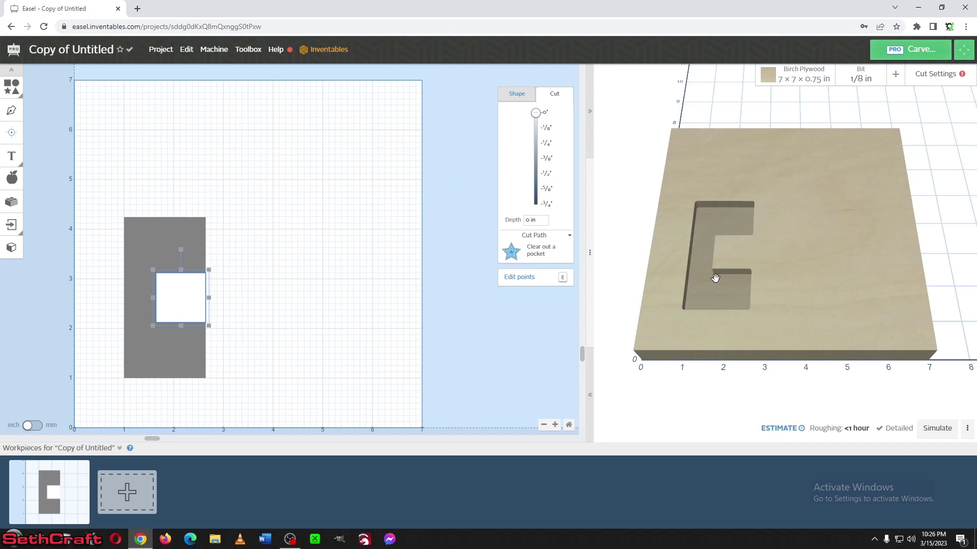
pyautogui.click(546, 251)
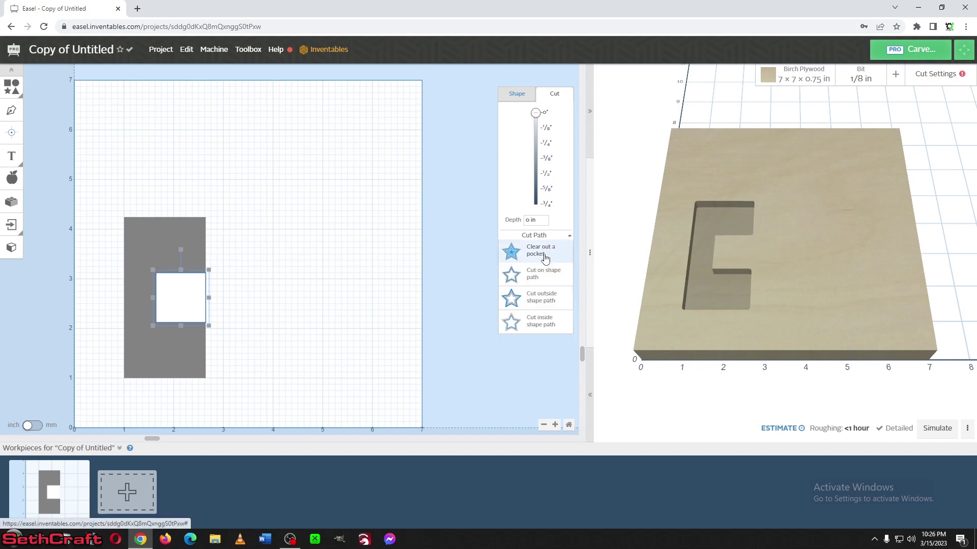
pyautogui.click(543, 275)
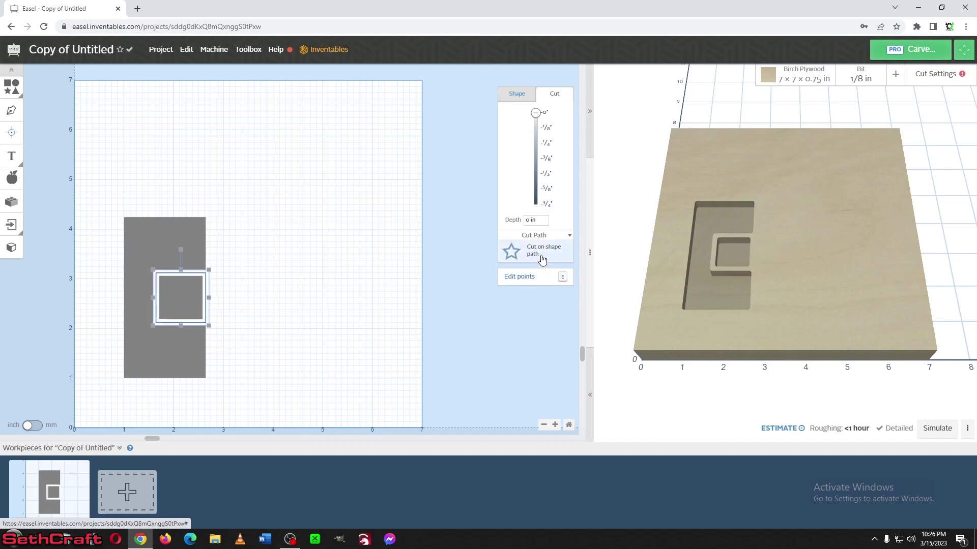
# - Try outline and outside cut paths on the rectangle, then return it to Clear out a pocket
pyautogui.click(163, 226)
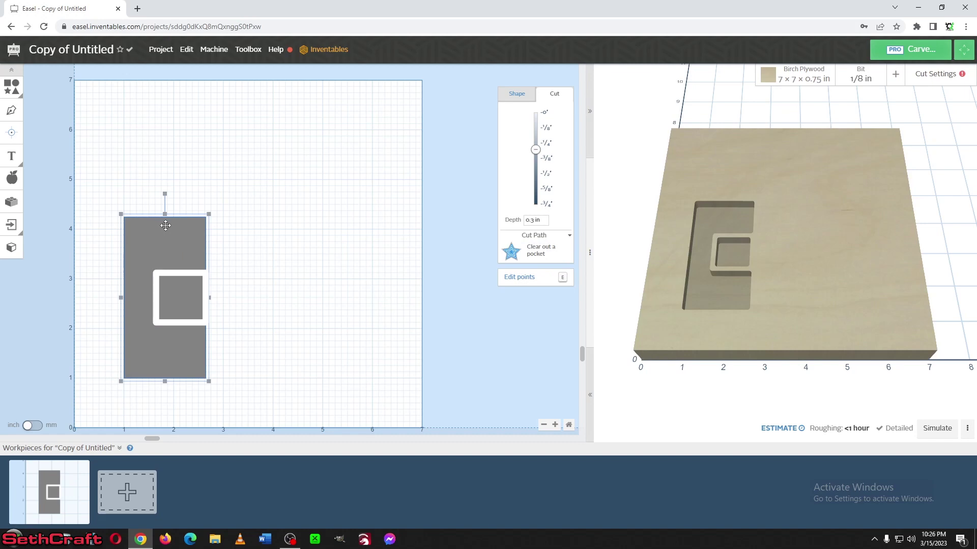
pyautogui.click(547, 262)
pyautogui.click(542, 278)
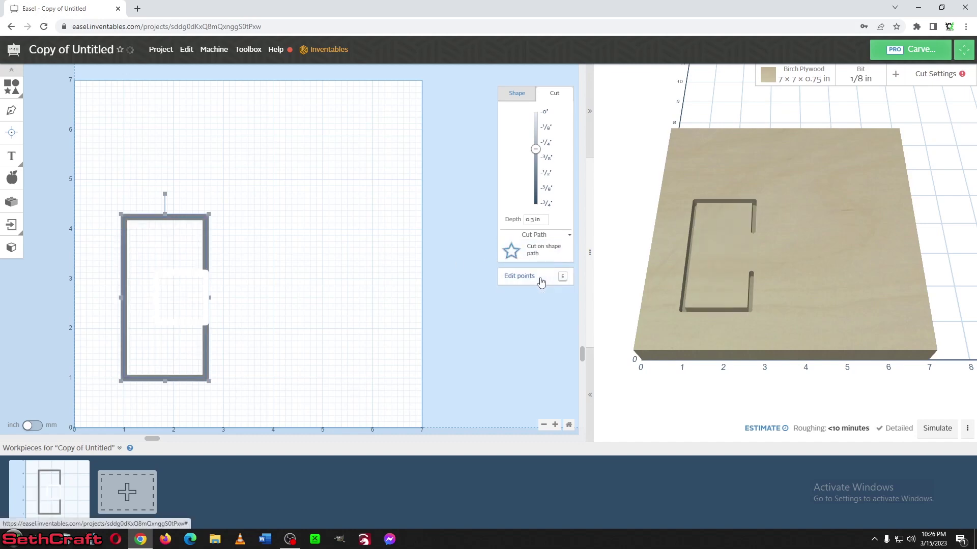
pyautogui.click(538, 250)
pyautogui.click(535, 275)
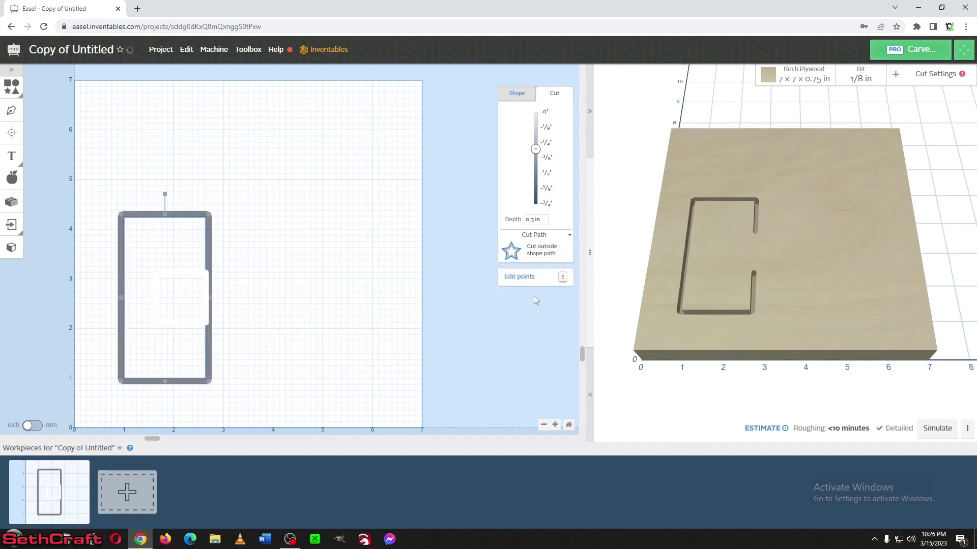
pyautogui.click(537, 257)
pyautogui.click(536, 252)
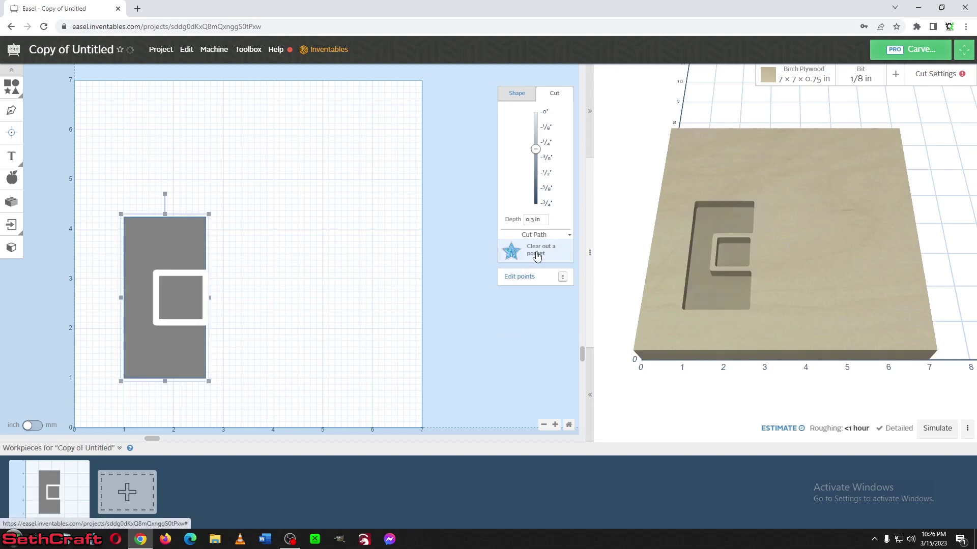
pyautogui.click(195, 293)
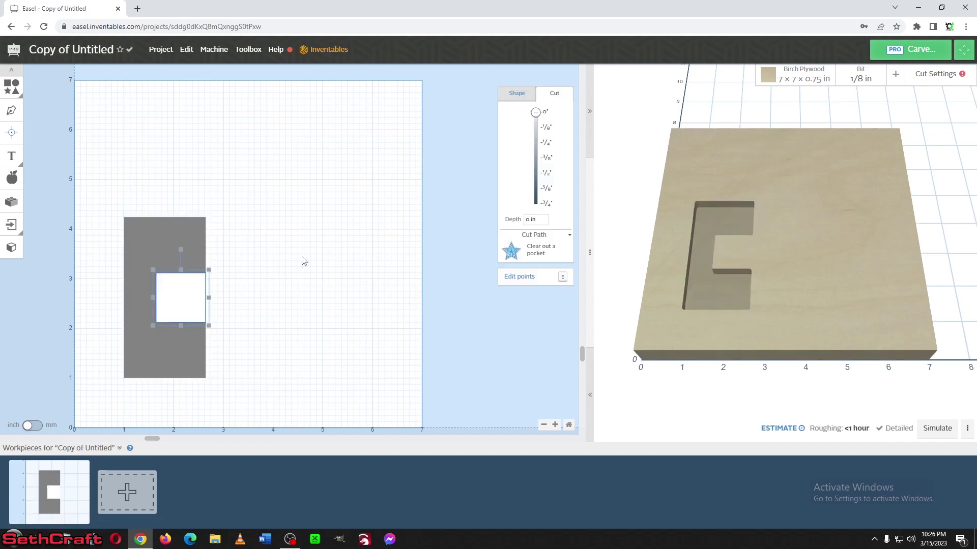
# - Combine the grey rectangle and the inner square into one C-shaped piece
pyautogui.click(537, 112)
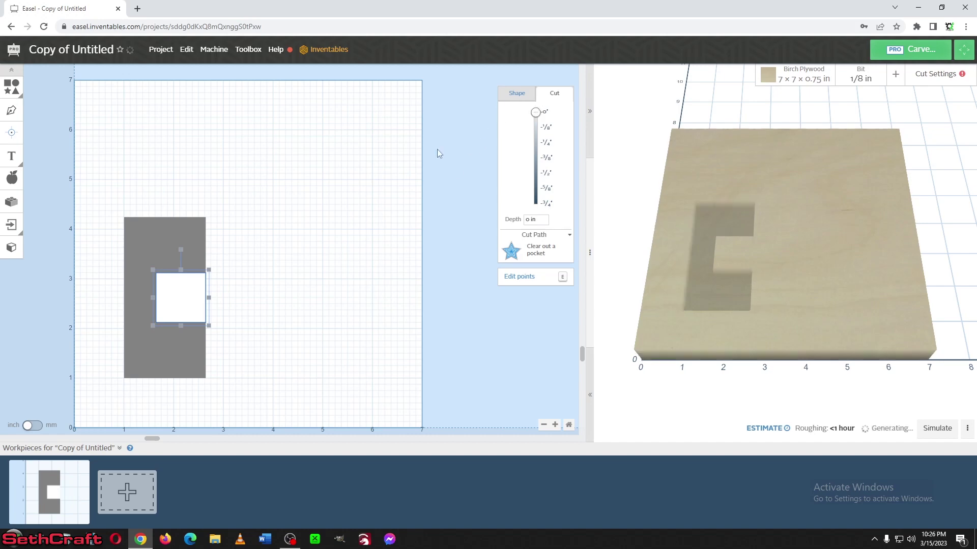
pyautogui.click(244, 298)
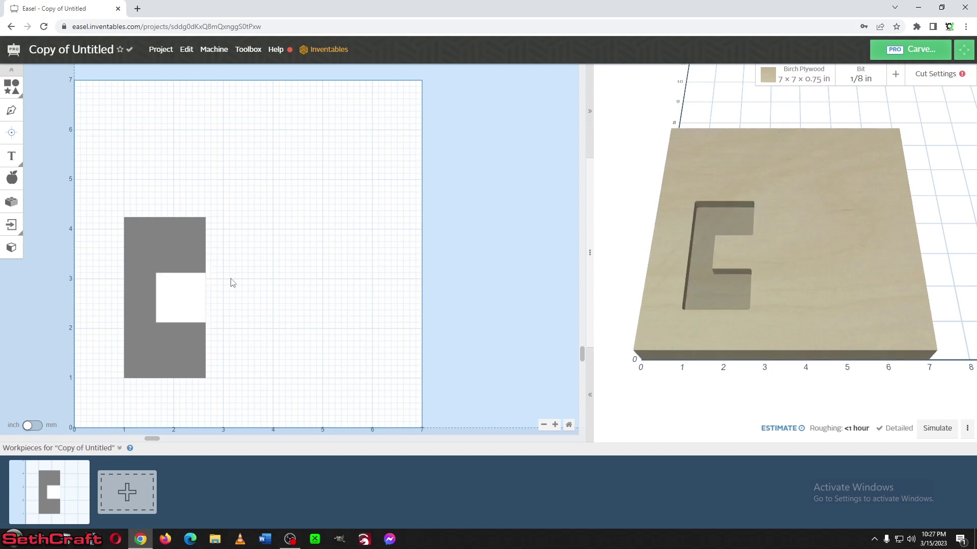
pyautogui.click(137, 236)
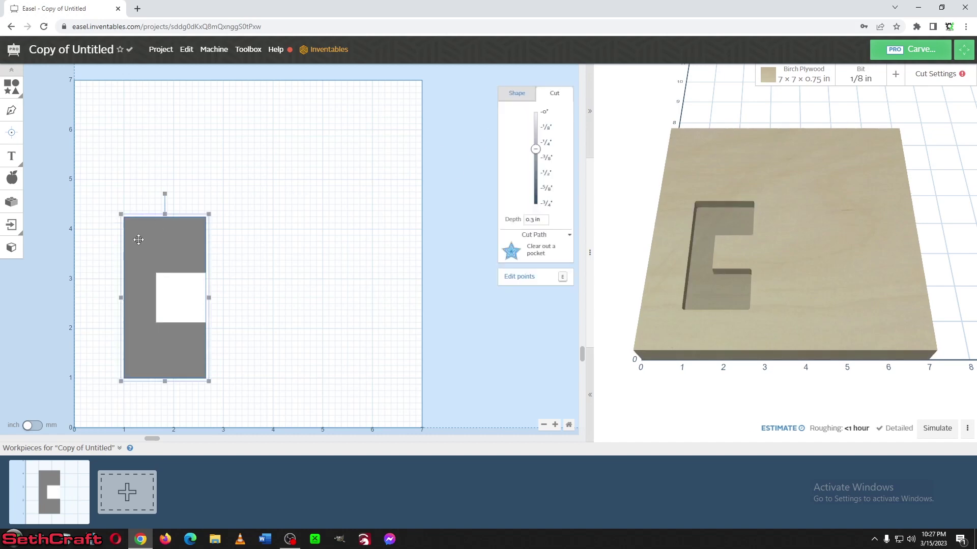
pyautogui.keyDown('shift'); pyautogui.click(179, 285); pyautogui.keyUp('shift')
pyautogui.rightClick(160, 242)
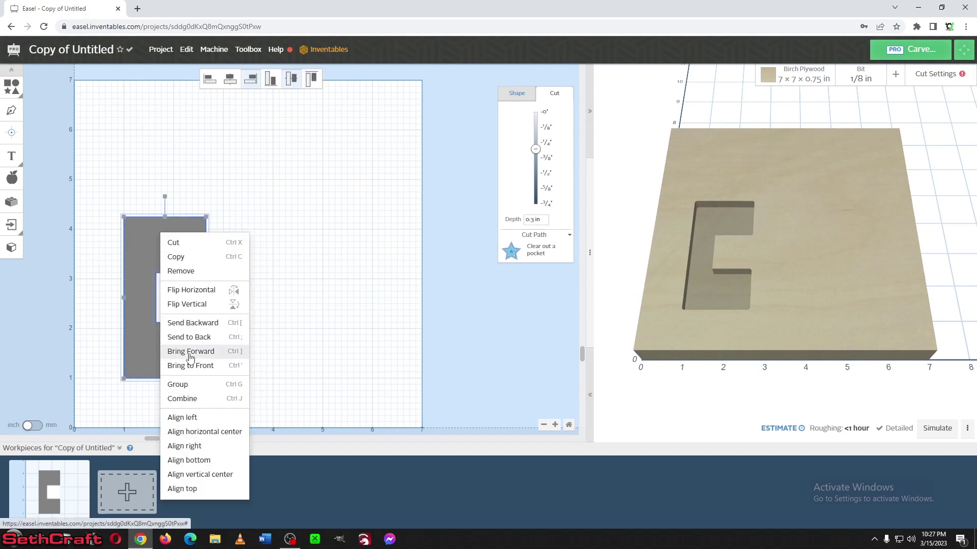
pyautogui.click(182, 399)
pyautogui.click(312, 299)
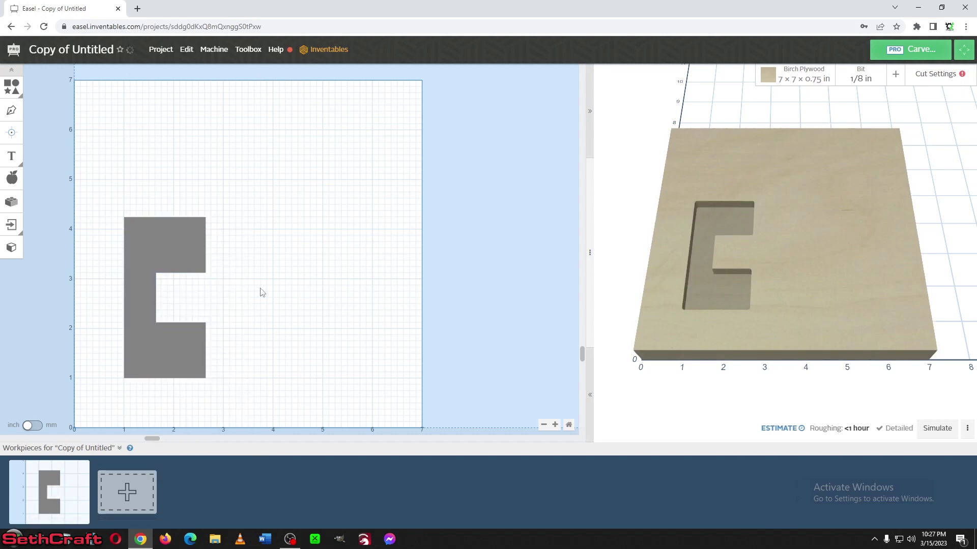
pyautogui.click(183, 252)
# - Try outside, outline and inside cut paths on the C, then return to Clear out a pocket
pyautogui.click(529, 251)
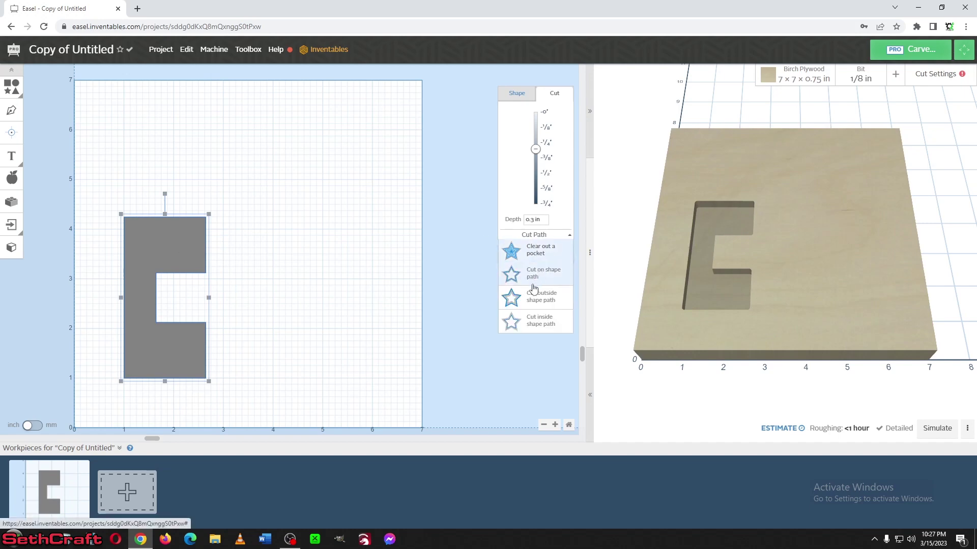
pyautogui.click(531, 295)
pyautogui.click(535, 250)
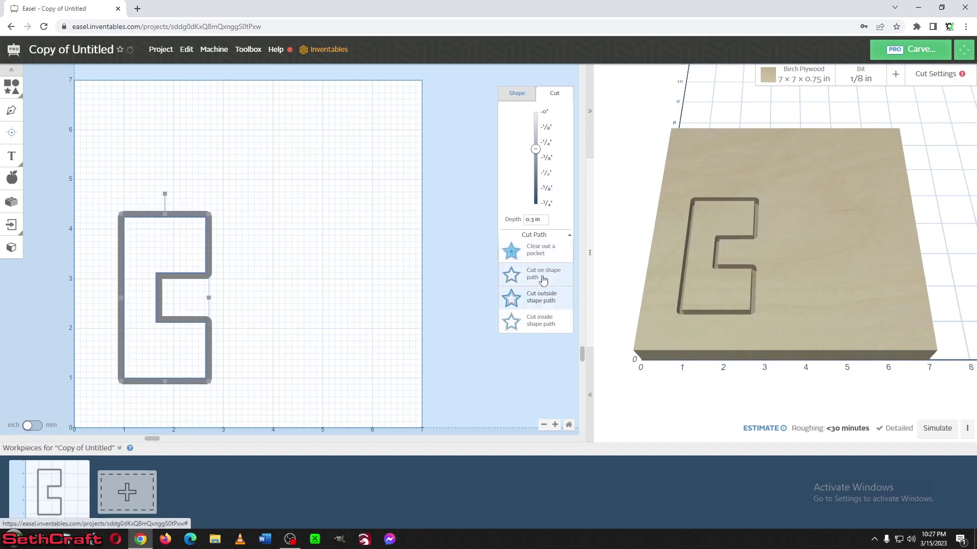
pyautogui.click(542, 275)
pyautogui.click(540, 254)
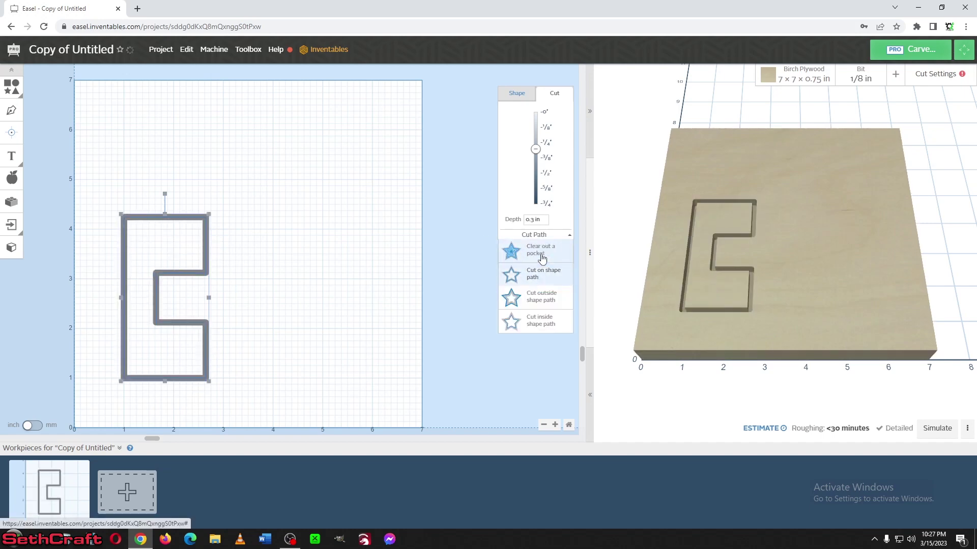
pyautogui.click(535, 319)
pyautogui.click(533, 255)
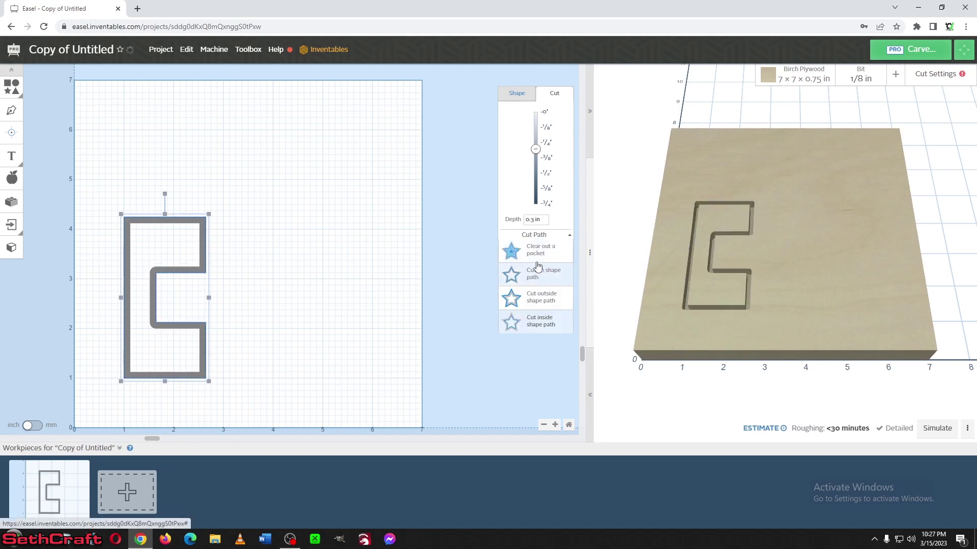
pyautogui.click(532, 257)
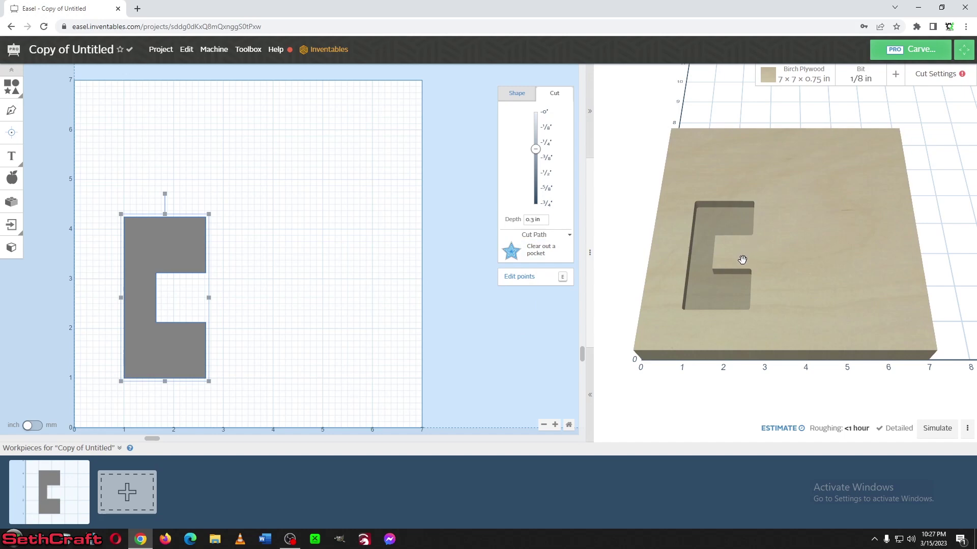
# - Shrink the C shape and shift it up and to the right
pyautogui.click(242, 271)
pyautogui.click(179, 247)
pyautogui.moveTo(209, 214); pyautogui.dragTo(177, 262)
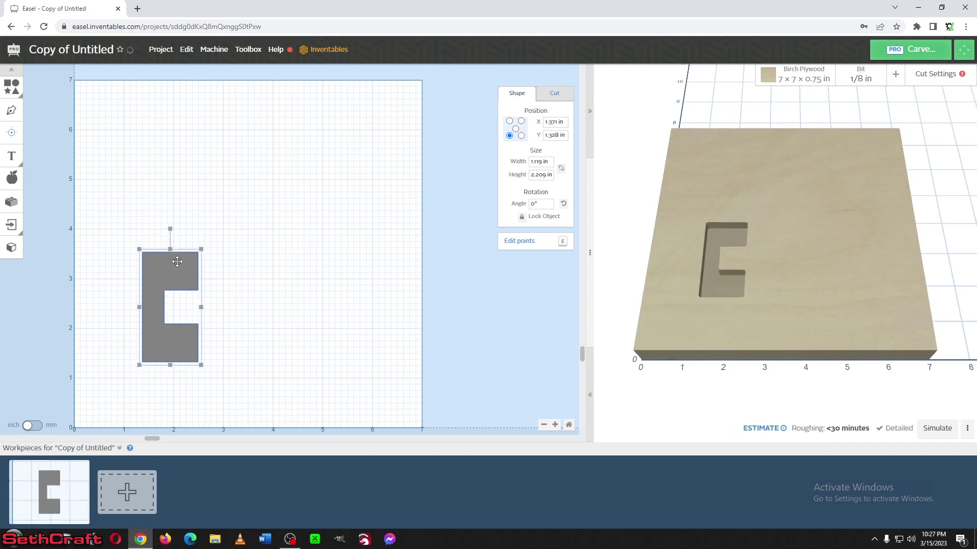
pyautogui.click(208, 221)
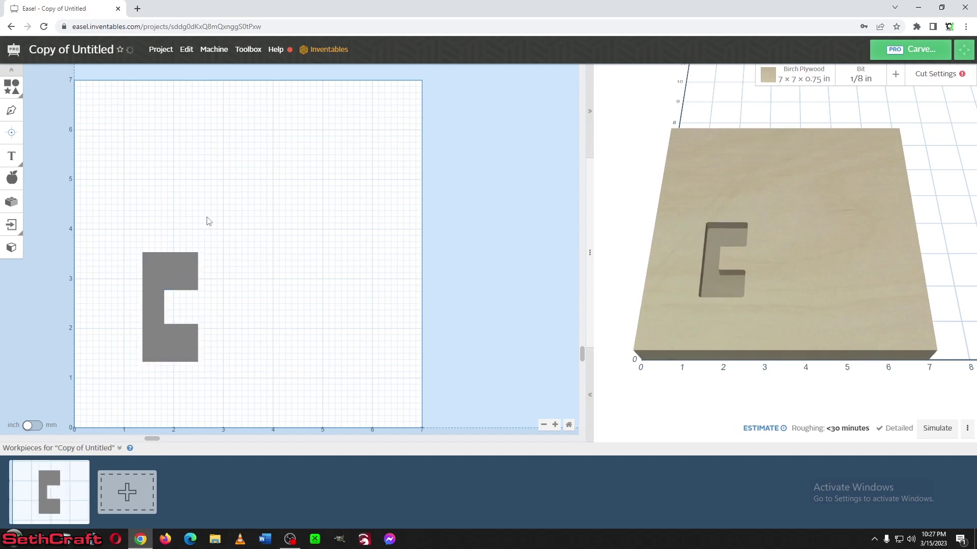
# - Add a star 1.235 in wide over the top of the C with 0 in cut depth
pyautogui.click(12, 90)
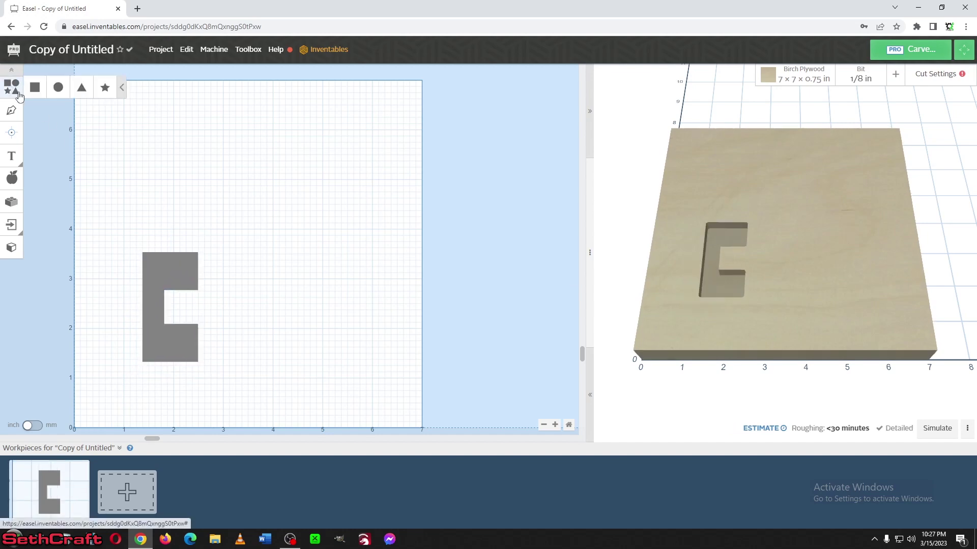
pyautogui.click(105, 90)
pyautogui.moveTo(179, 332); pyautogui.dragTo(192, 230)
pyautogui.moveTo(241, 171); pyautogui.dragTo(204, 211)
pyautogui.moveTo(165, 236); pyautogui.dragTo(166, 237)
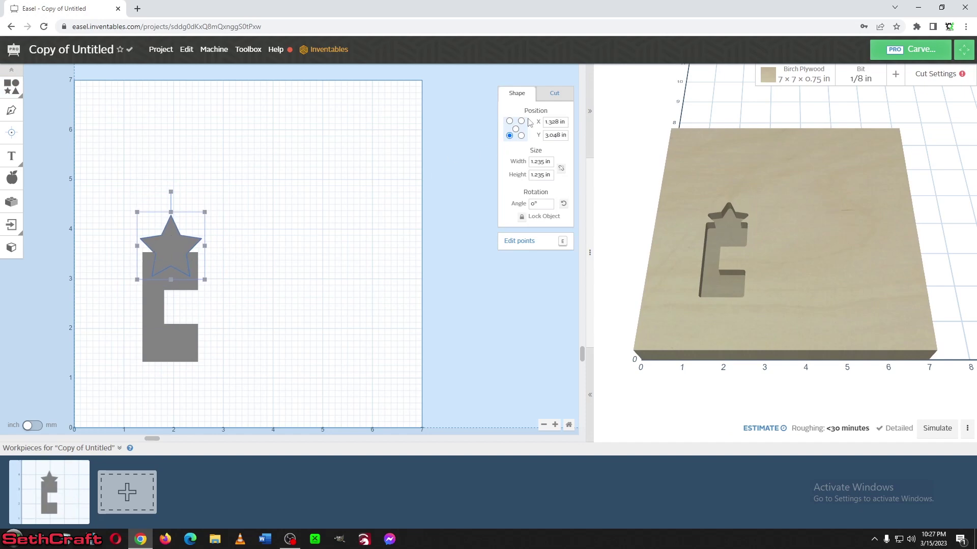
pyautogui.click(554, 97)
pyautogui.moveTo(538, 153); pyautogui.dragTo(535, 112)
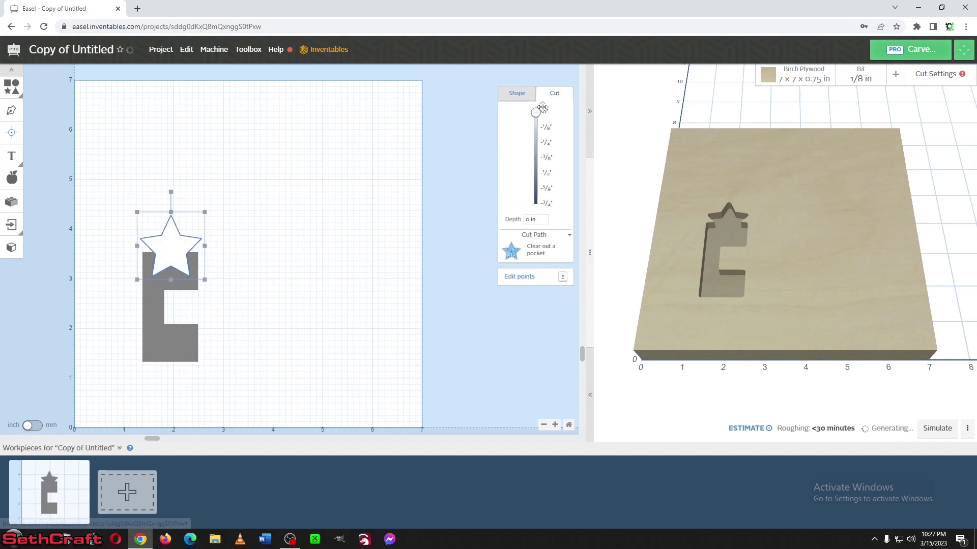
# - Combine the star into the C as a notch and nudge the result left and down
pyautogui.click(335, 211)
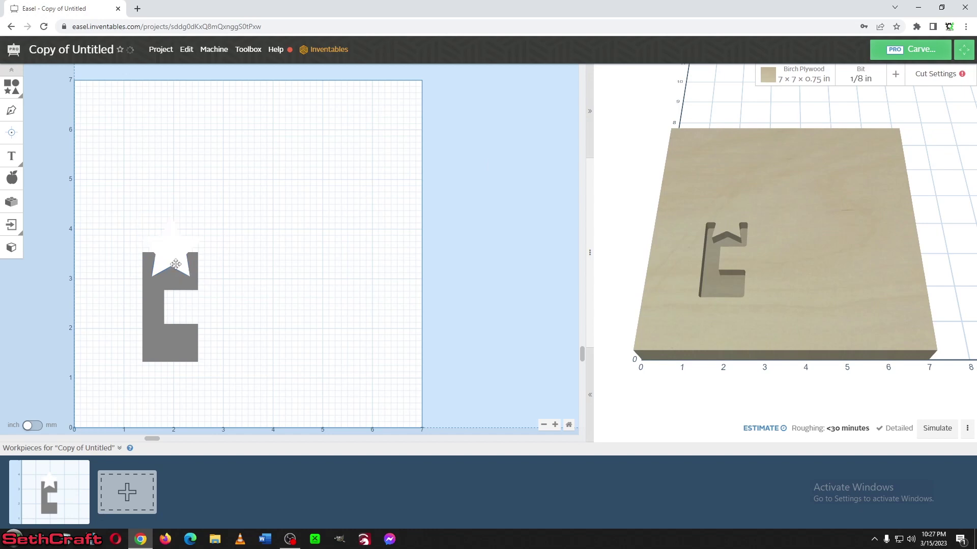
pyautogui.click(158, 278)
pyautogui.keyDown('shift'); pyautogui.click(170, 262); pyautogui.keyUp('shift')
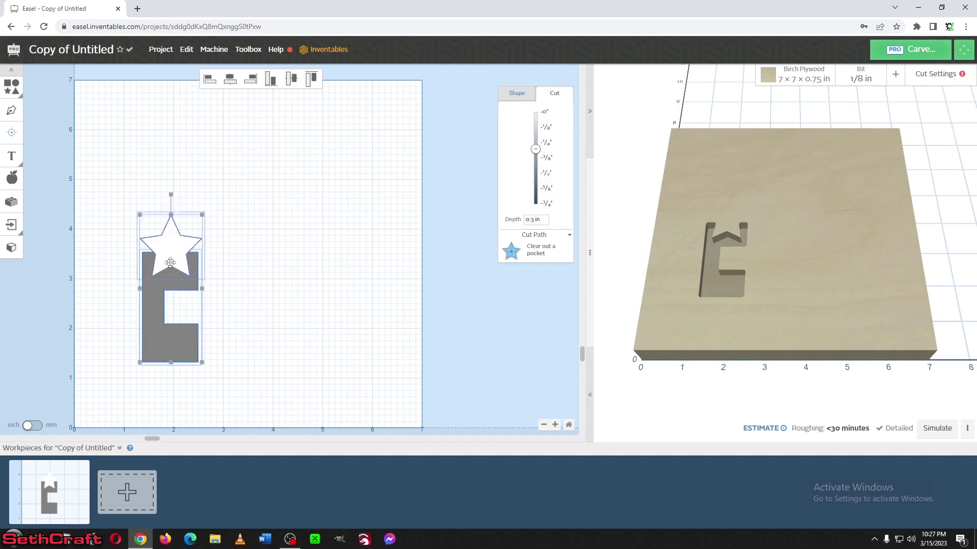
pyautogui.rightClick(184, 238)
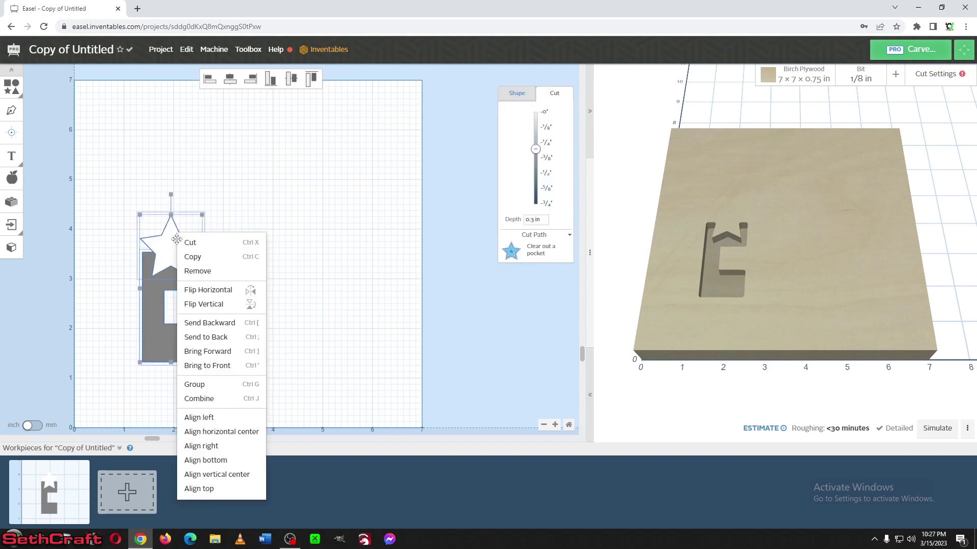
pyautogui.click(195, 395)
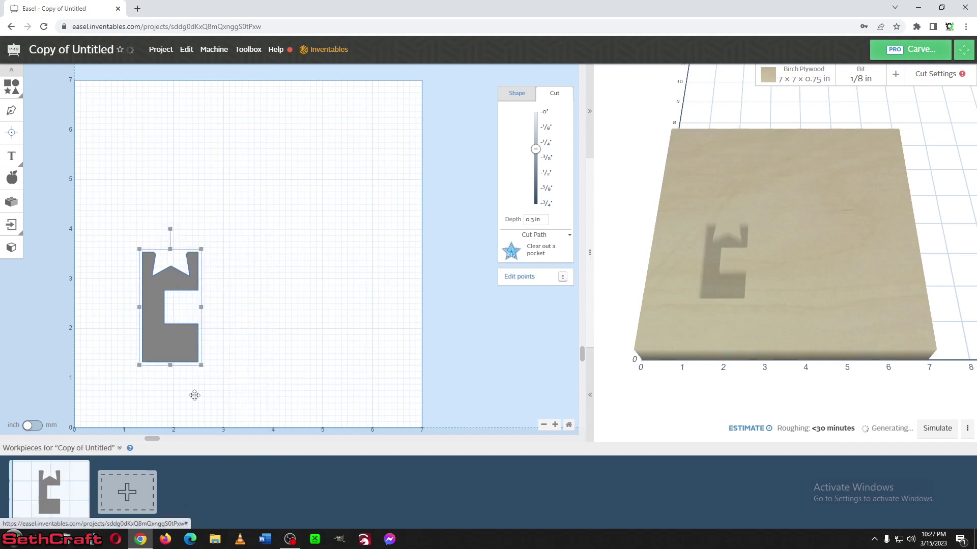
pyautogui.click(276, 299)
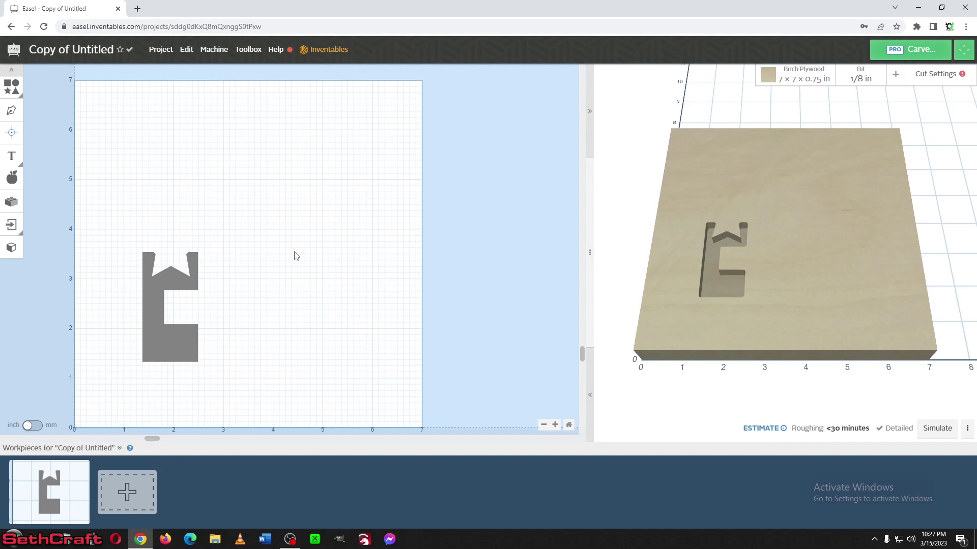
pyautogui.moveTo(161, 284)
pyautogui.mouseDown()
pyautogui.moveTo(152, 279)
pyautogui.moveTo(153, 298)
pyautogui.mouseUp()
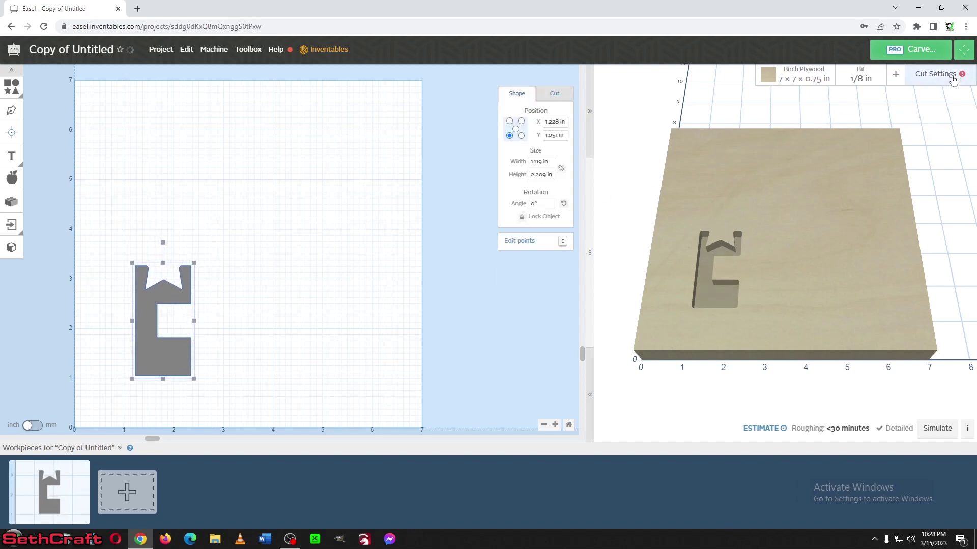
# - Confirm the 0.750 in material, clamping, 1/8 in upcut bit and running spindle, then carve
pyautogui.click(934, 52)
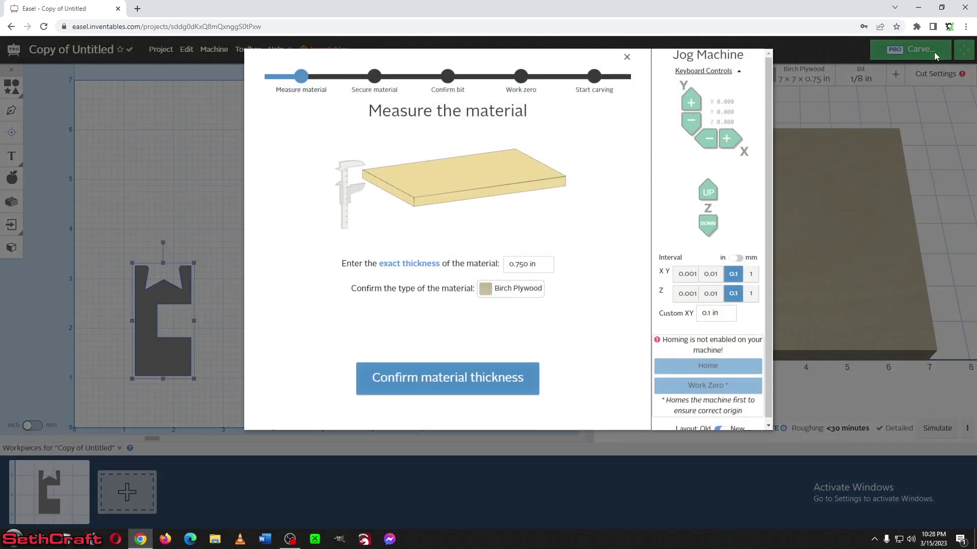
pyautogui.click(469, 389)
pyautogui.click(469, 389)
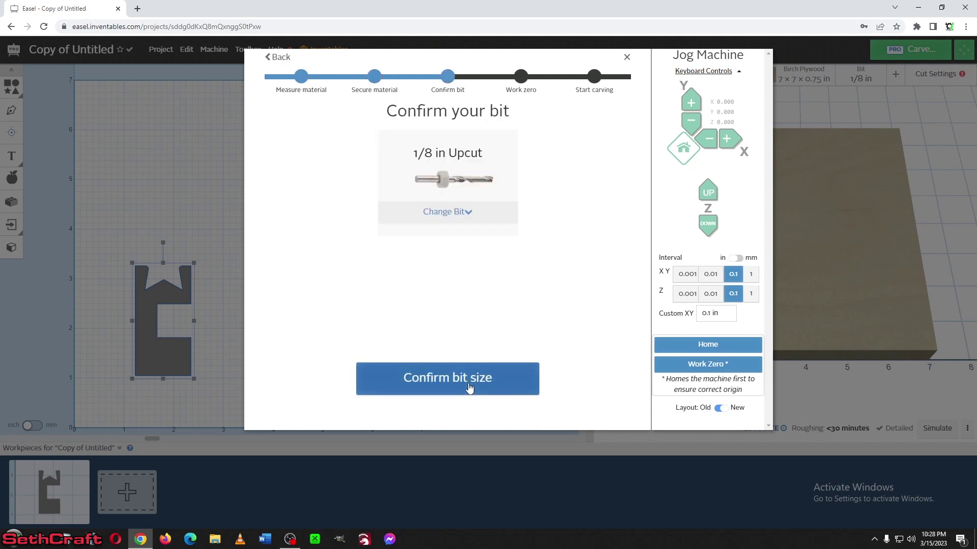
pyautogui.click(469, 389)
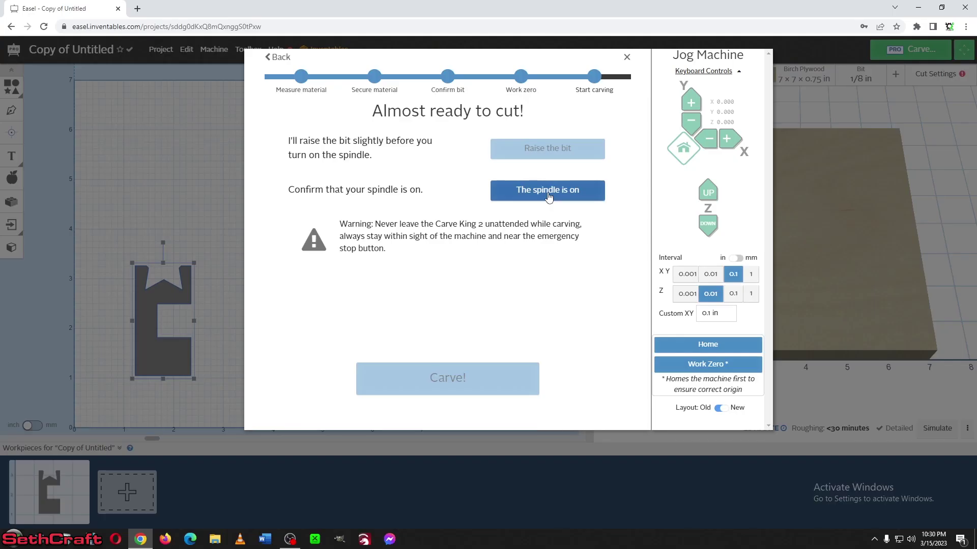
pyautogui.click(548, 193)
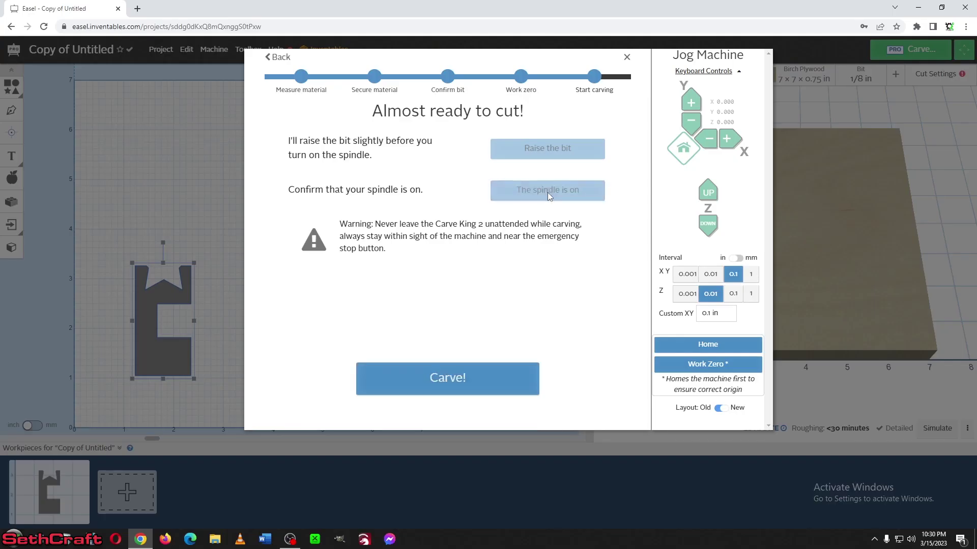
pyautogui.click(437, 382)
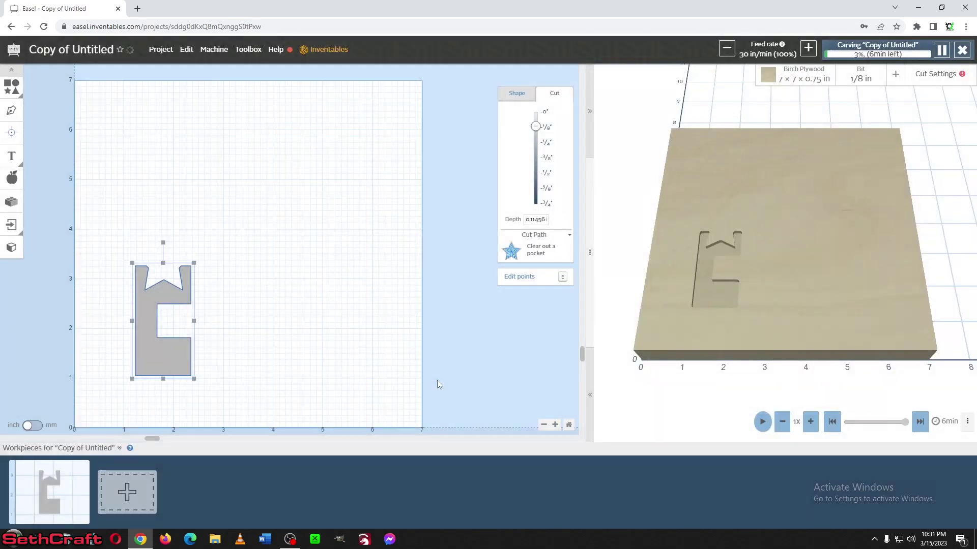